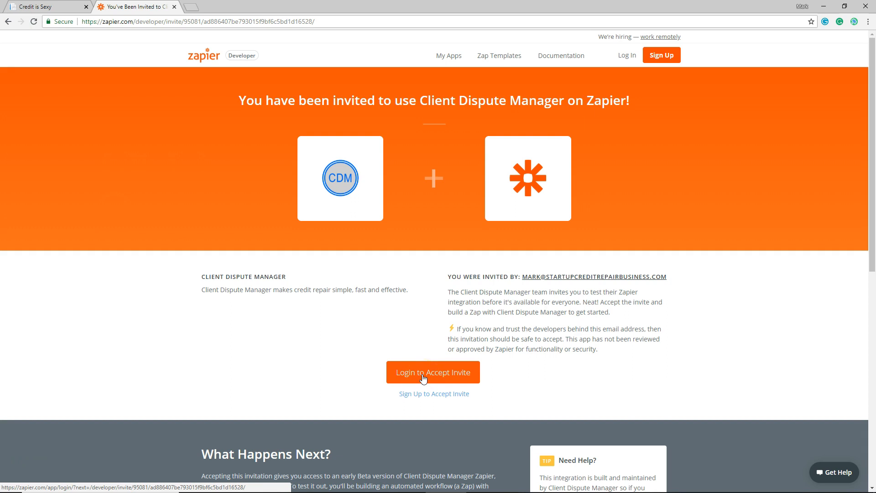
Log in to accept the Client Dispute Manager invite, using the saved account e-mail and password
{"action": "left_click", "coordinate": [423, 376]}
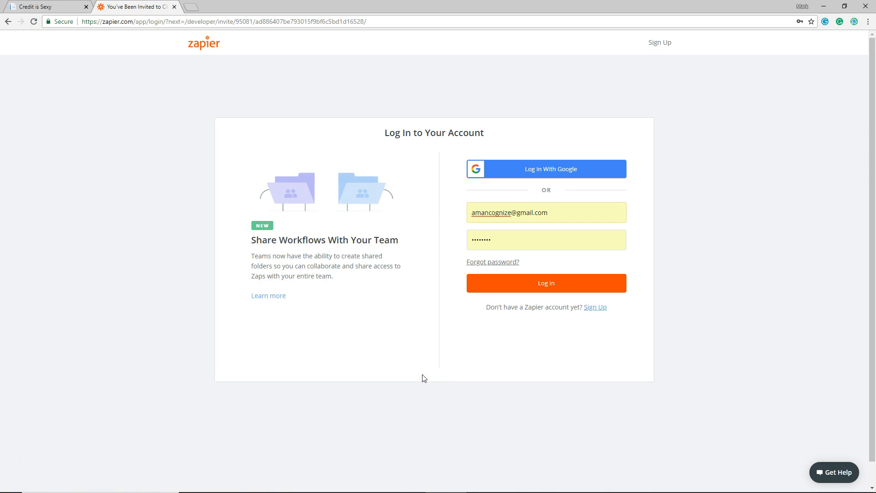
{"action": "left_click", "coordinate": [556, 211]}
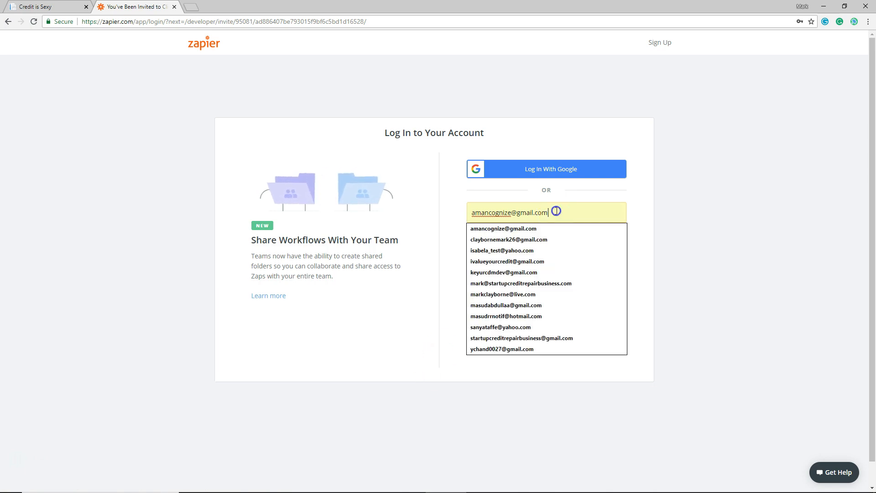
{"action": "left_click", "coordinate": [542, 240]}
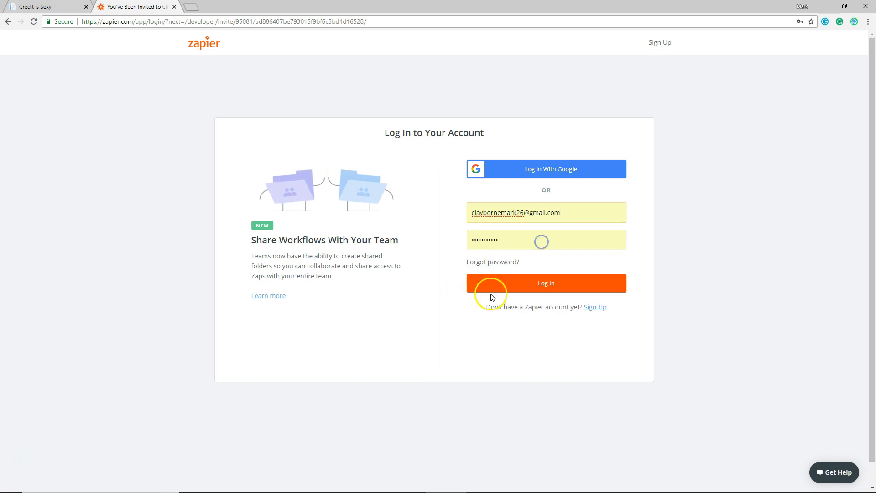
{"action": "left_click", "coordinate": [526, 287]}
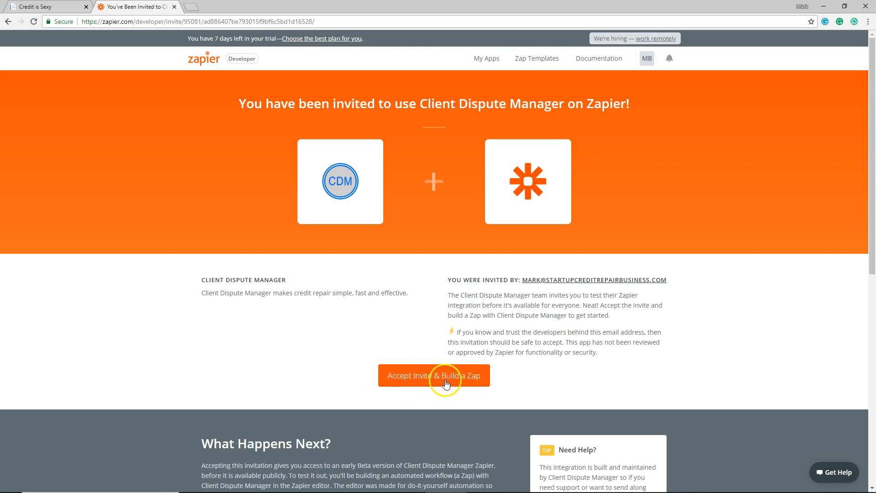
Accept the Client Dispute Manager invite and create the Zap "My First Zap with Client Dispute Manager"
{"action": "left_click", "coordinate": [427, 381]}
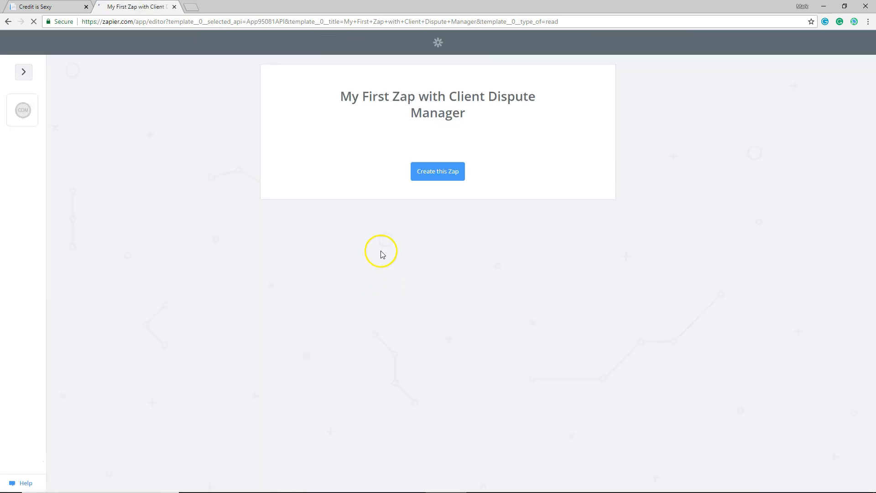
{"action": "left_click", "coordinate": [438, 177]}
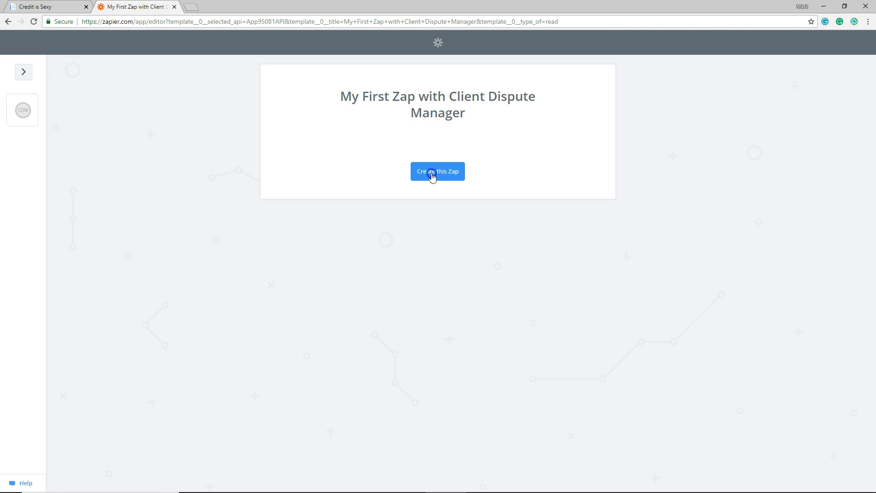
{"action": "left_click", "coordinate": [432, 177]}
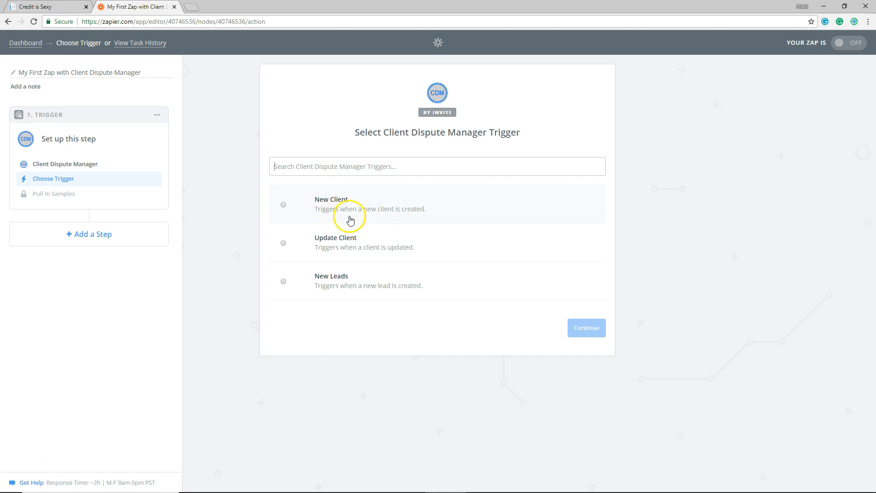
Set the Zap's trigger to New Client and save it
{"action": "left_click", "coordinate": [281, 206]}
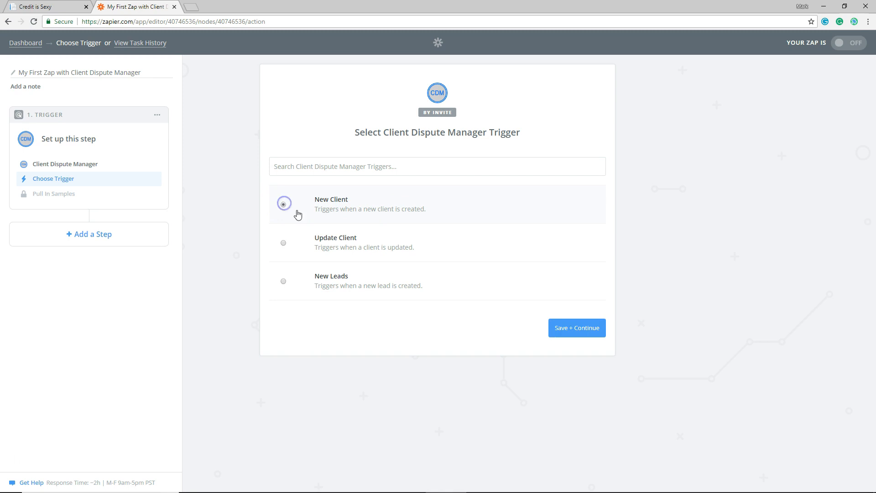
{"action": "left_click", "coordinate": [576, 329]}
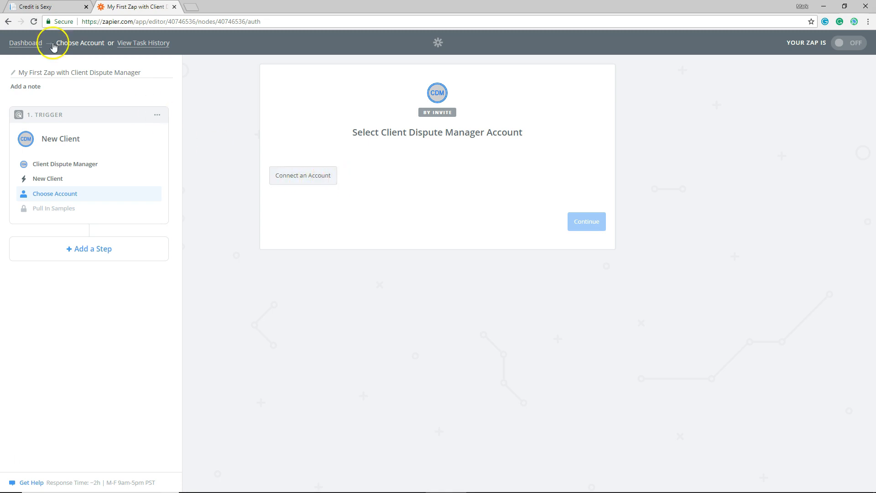
Switch to Client Dispute Manager and create new Zapier keys from the account settings
{"action": "left_click", "coordinate": [50, 7]}
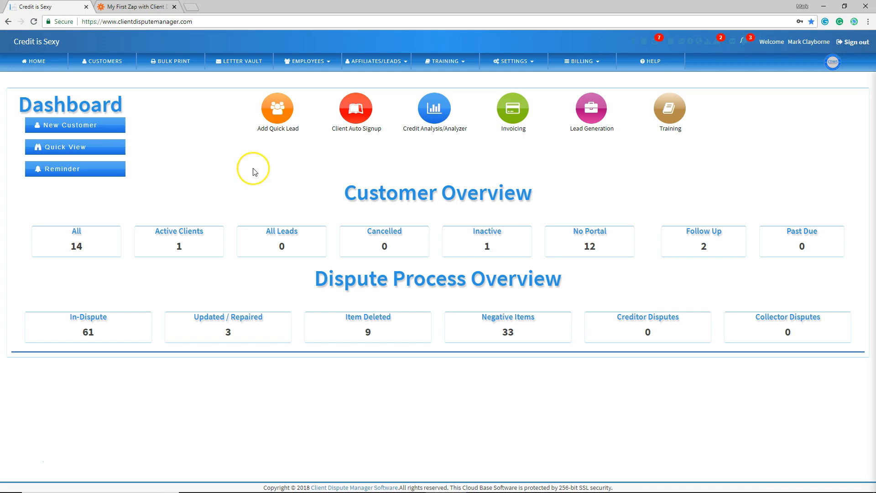
{"action": "left_click", "coordinate": [513, 69]}
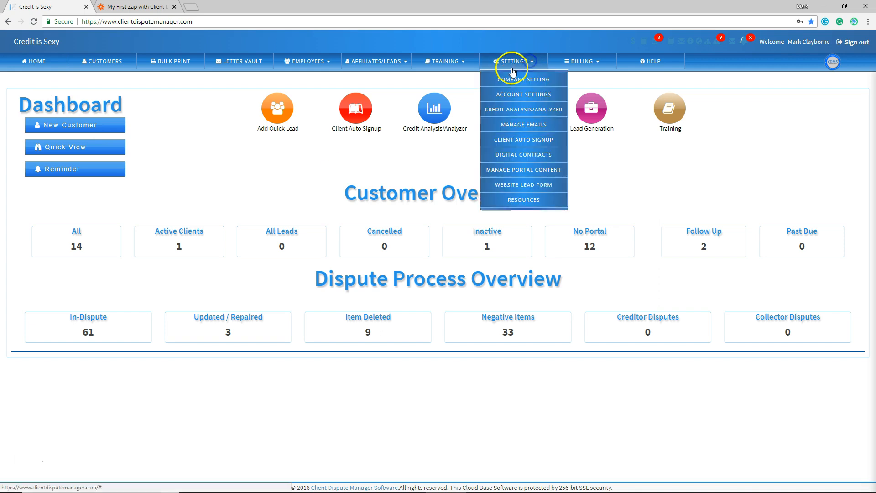
{"action": "left_click", "coordinate": [506, 94]}
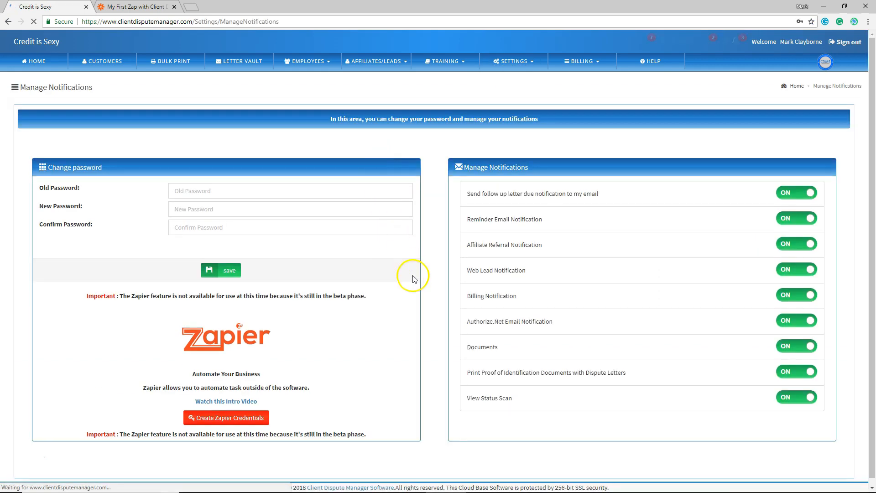
{"action": "left_click", "coordinate": [211, 421]}
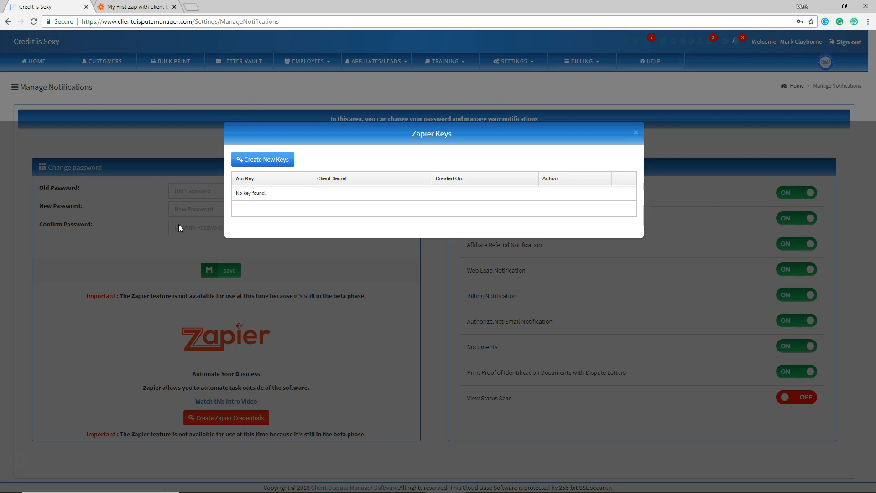
{"action": "left_click", "coordinate": [259, 164]}
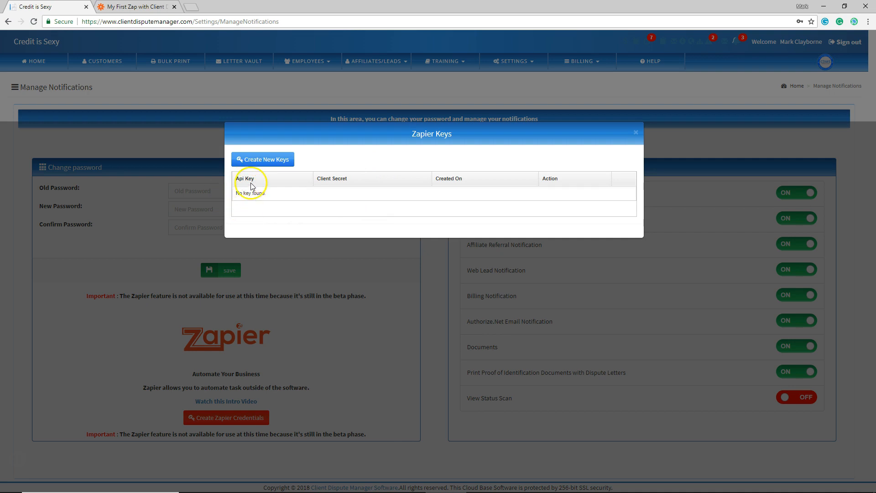
Switch back to Zapier and connect the Client Dispute Manager account, authorizing access with the API key and client secret
{"action": "left_click", "coordinate": [118, 9]}
{"action": "left_click", "coordinate": [300, 181]}
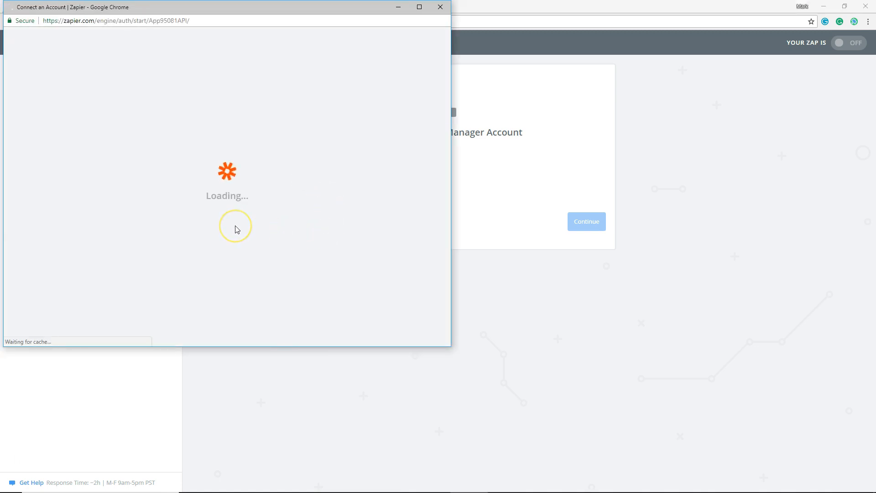
{"action": "scroll", "coordinate": [254, 227], "scroll_direction": "down", "scroll_amount": 2}
{"action": "scroll", "coordinate": [254, 226], "scroll_direction": "down", "scroll_amount": 1}
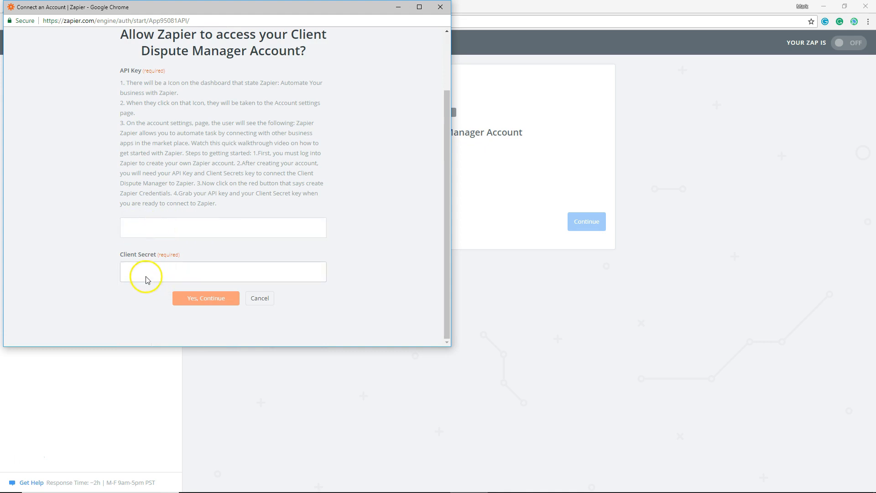
{"action": "left_click", "coordinate": [201, 299]}
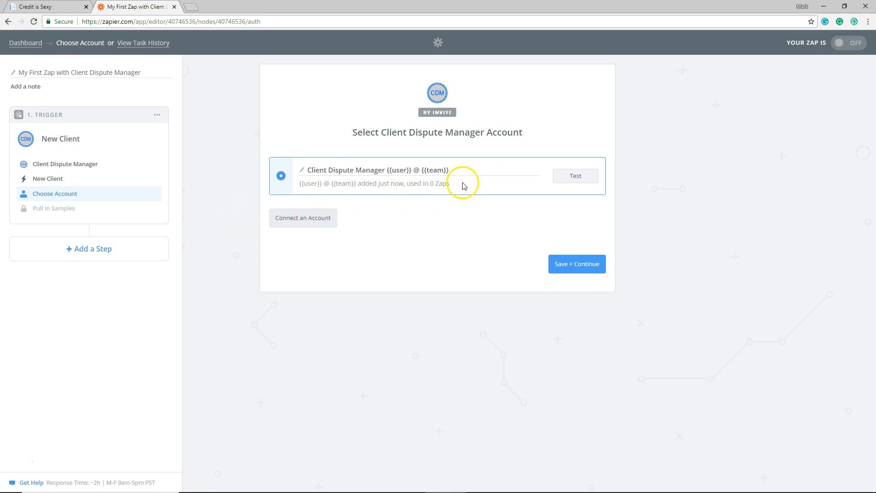
Test and save the connected Client Dispute Manager account, and fetch a sample client for the trigger
{"action": "left_click", "coordinate": [574, 181]}
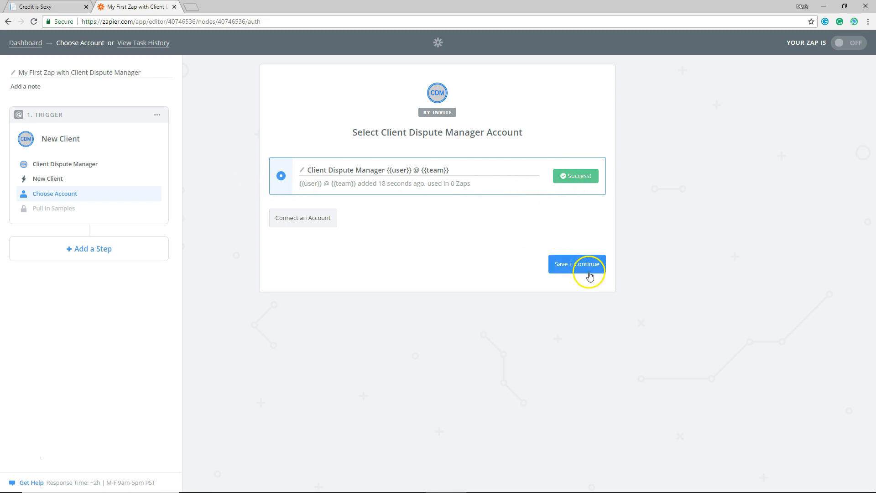
{"action": "left_click", "coordinate": [570, 267]}
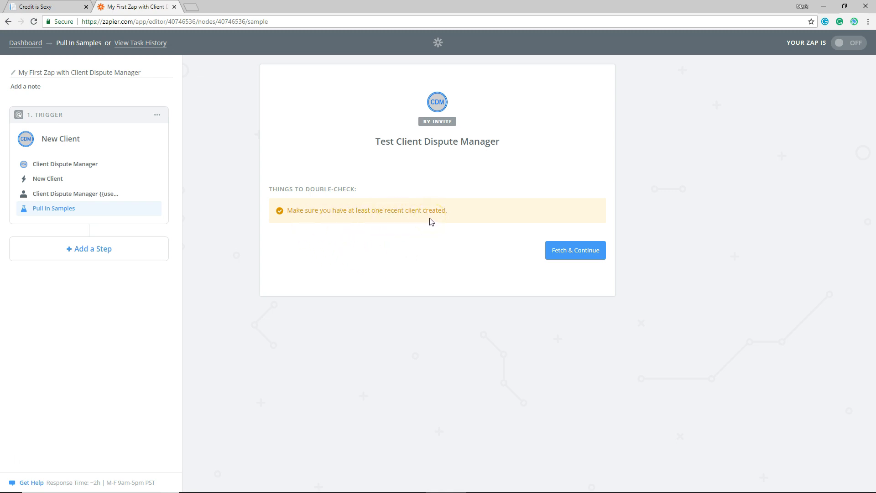
{"action": "left_click", "coordinate": [570, 257]}
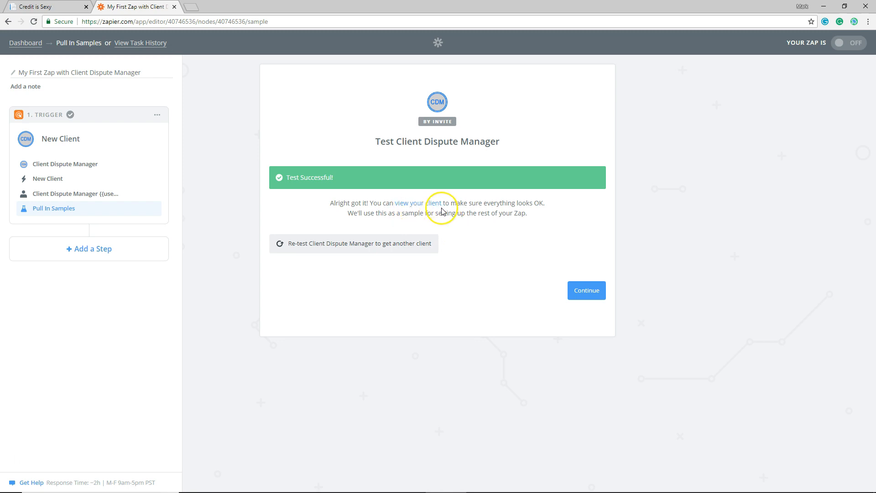
{"action": "left_click", "coordinate": [412, 203]}
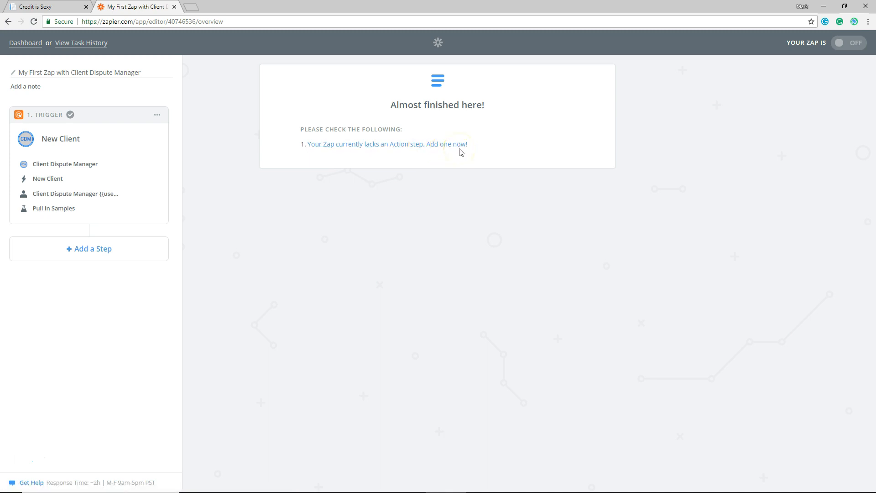
Add an ActiveCampaign action step to the Zap with the Create/Update Contact action and save it
{"action": "left_click", "coordinate": [380, 149]}
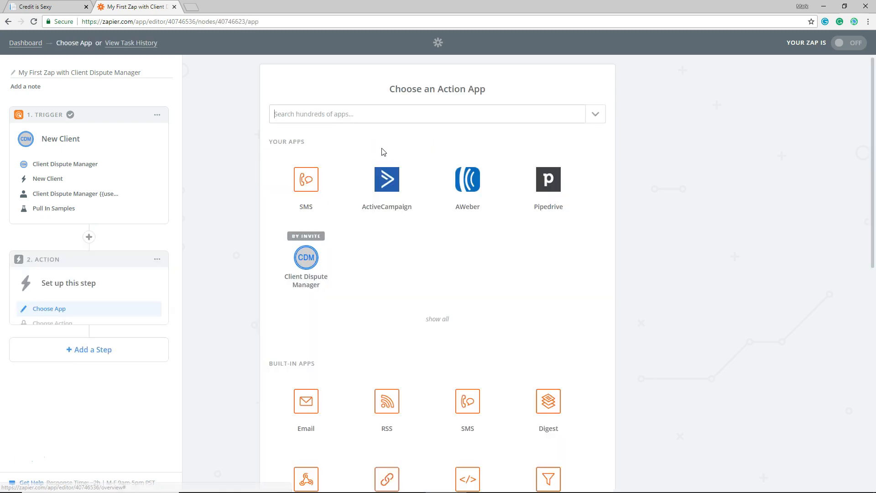
{"action": "left_click", "coordinate": [388, 187]}
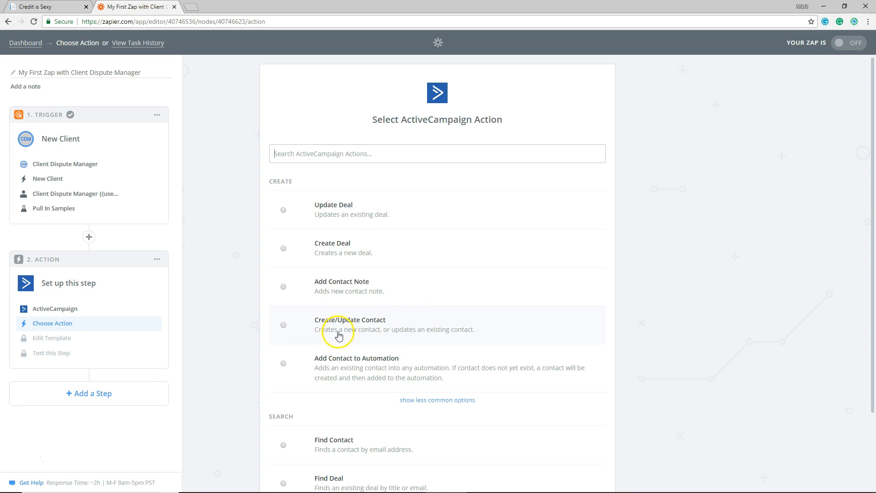
{"action": "left_click", "coordinate": [284, 326]}
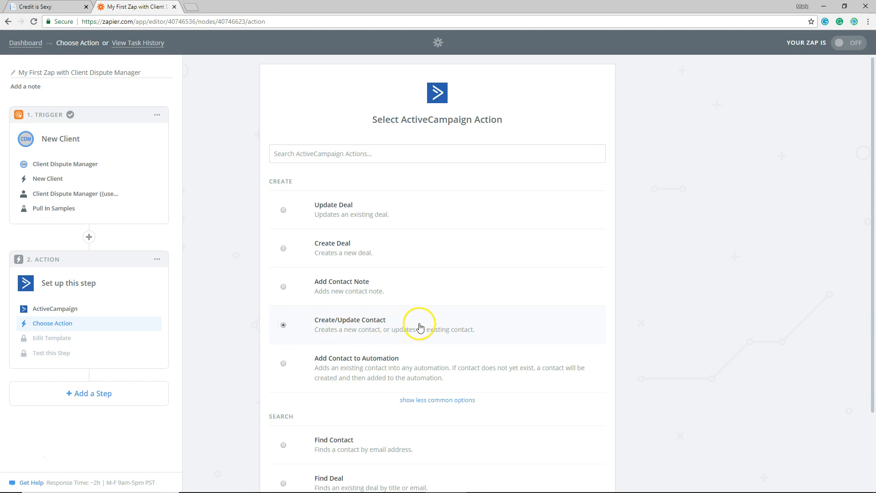
{"action": "scroll", "coordinate": [515, 329], "scroll_direction": "down", "scroll_amount": 2}
{"action": "left_click", "coordinate": [572, 437]}
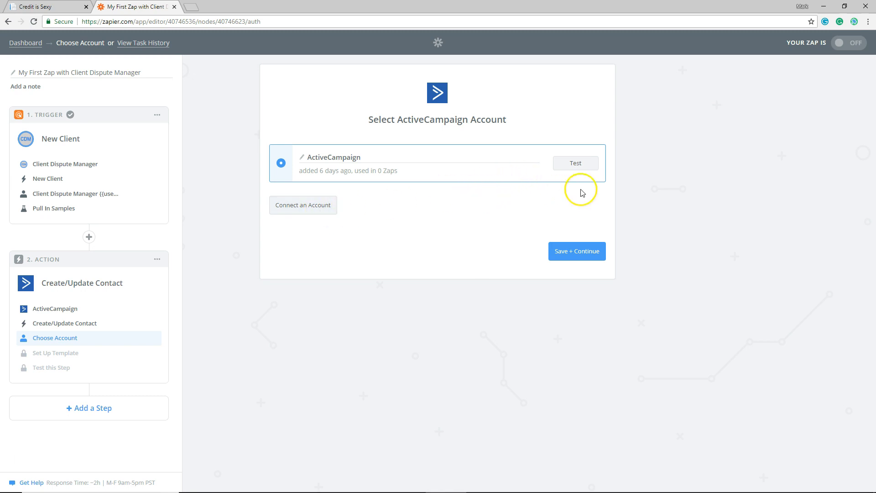
Test the ActiveCampaign account and save it as the action step's account
{"action": "left_click", "coordinate": [568, 164]}
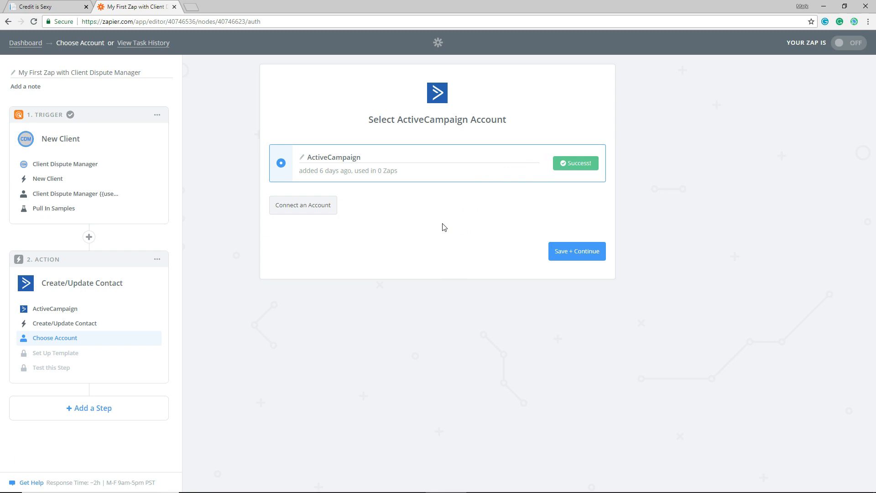
{"action": "left_click", "coordinate": [571, 253]}
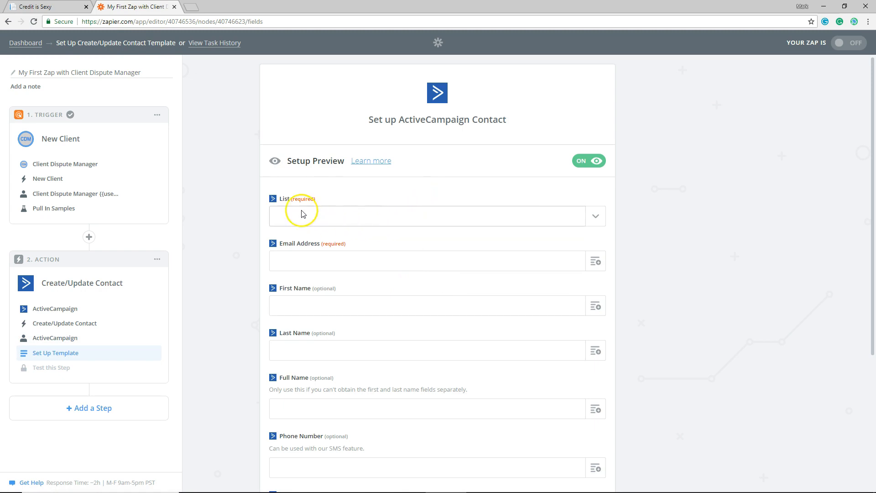
Set the ActiveCampaign contact's list to Test Lit and map Email Address to the new client's Email field
{"action": "left_click", "coordinate": [595, 216]}
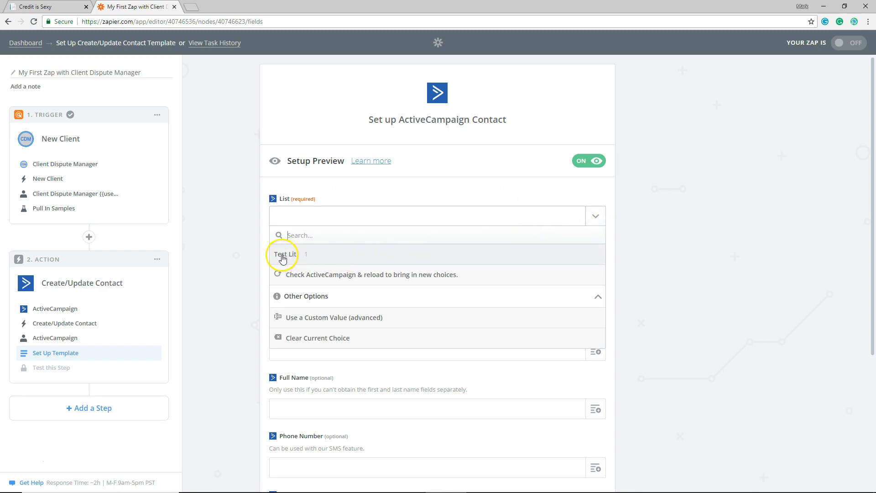
{"action": "left_click", "coordinate": [282, 257]}
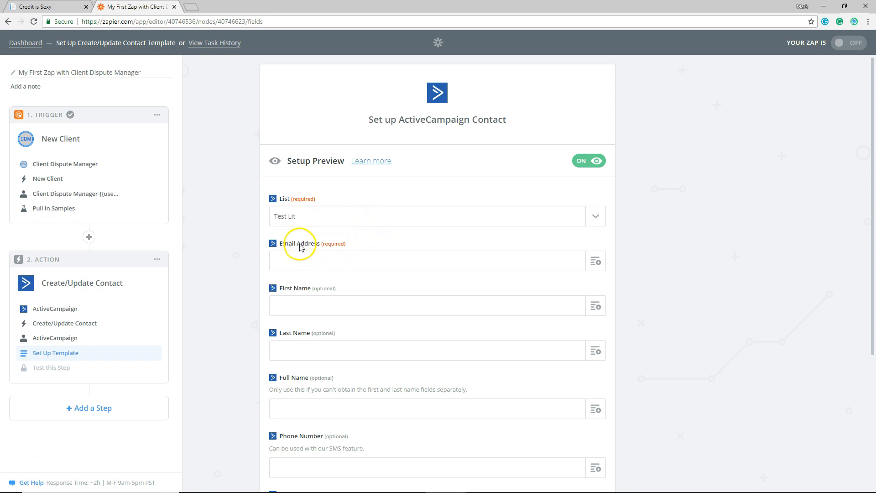
{"action": "left_click", "coordinate": [594, 266]}
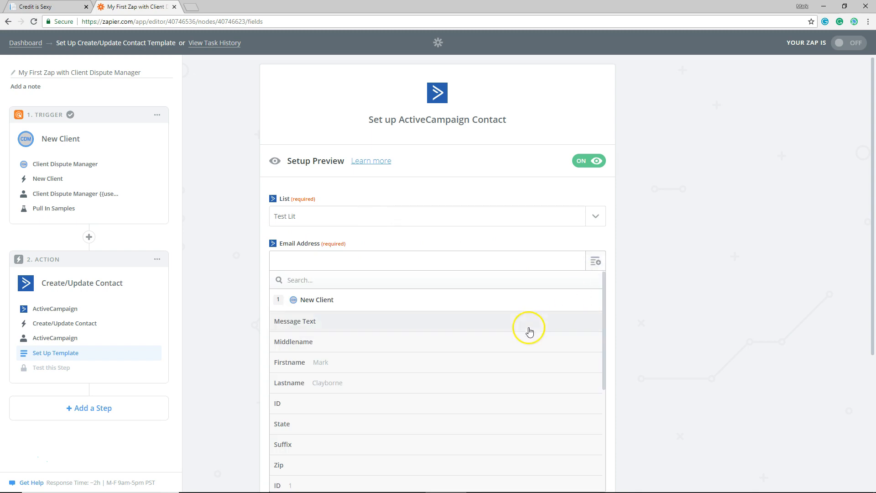
{"action": "scroll", "coordinate": [420, 391], "scroll_direction": "down", "scroll_amount": 3}
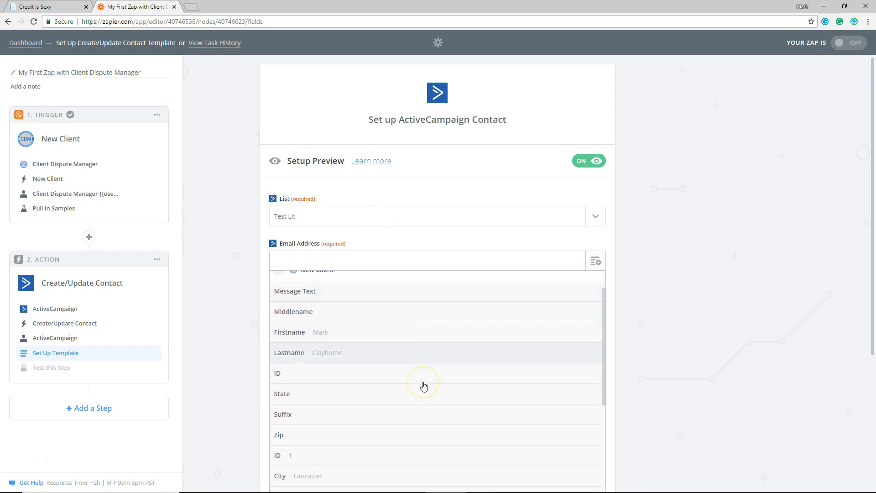
{"action": "scroll", "coordinate": [427, 378], "scroll_direction": "down", "scroll_amount": 2}
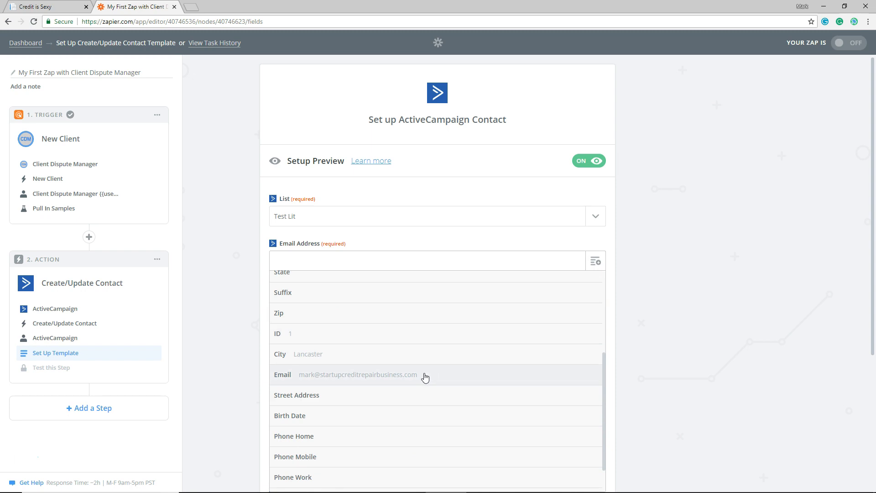
{"action": "left_click", "coordinate": [423, 376]}
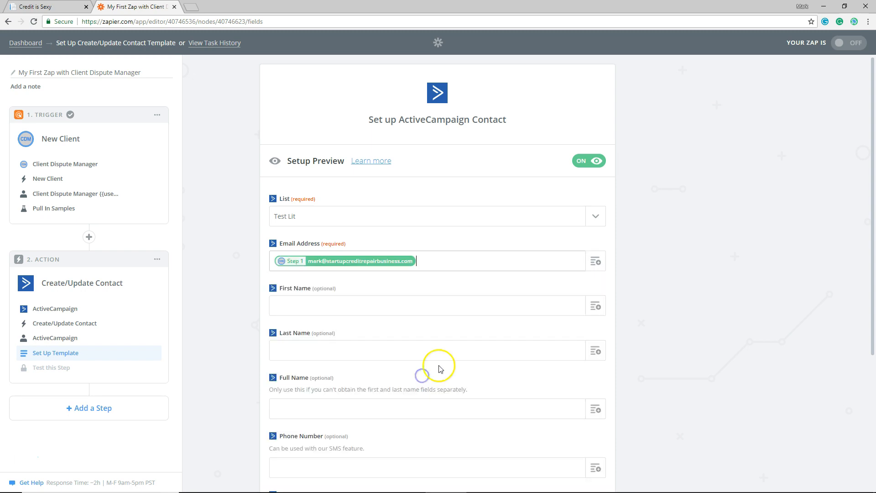
Map the ActiveCampaign contact's First Name to the new client's Firstname field and Last Name to its Lastname field
{"action": "left_click", "coordinate": [597, 310]}
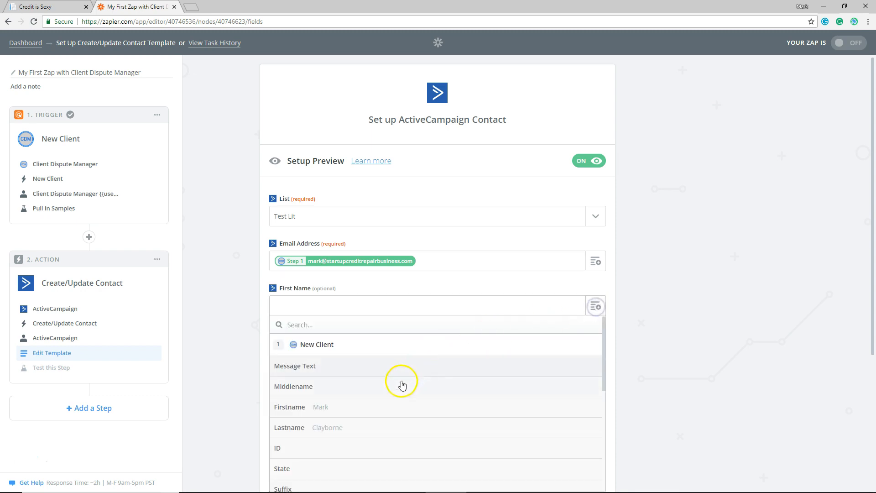
{"action": "left_click", "coordinate": [356, 414]}
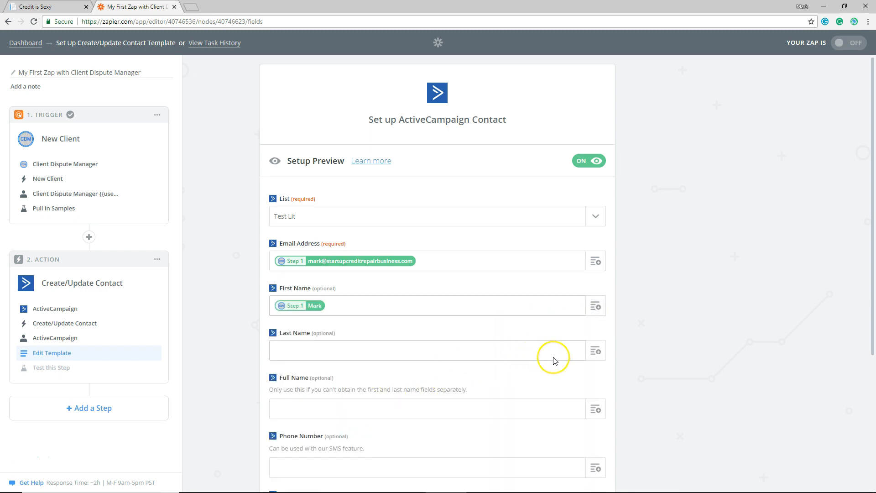
{"action": "left_click", "coordinate": [592, 353]}
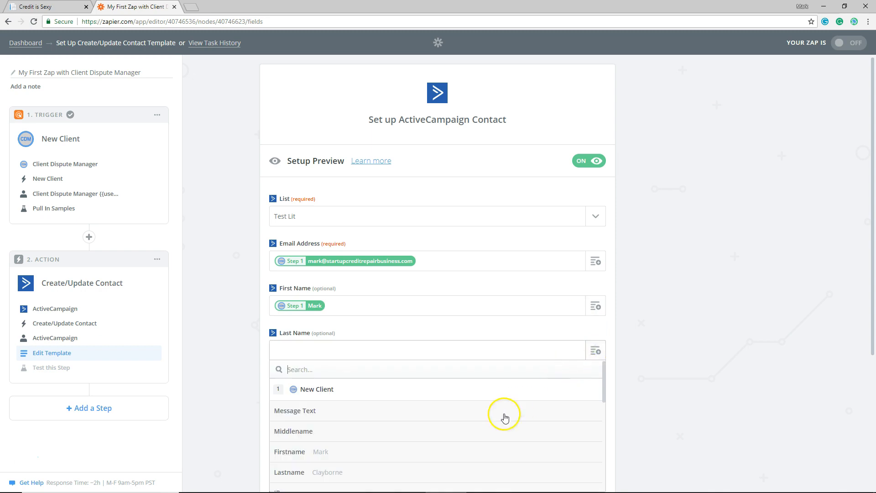
{"action": "left_click", "coordinate": [378, 482]}
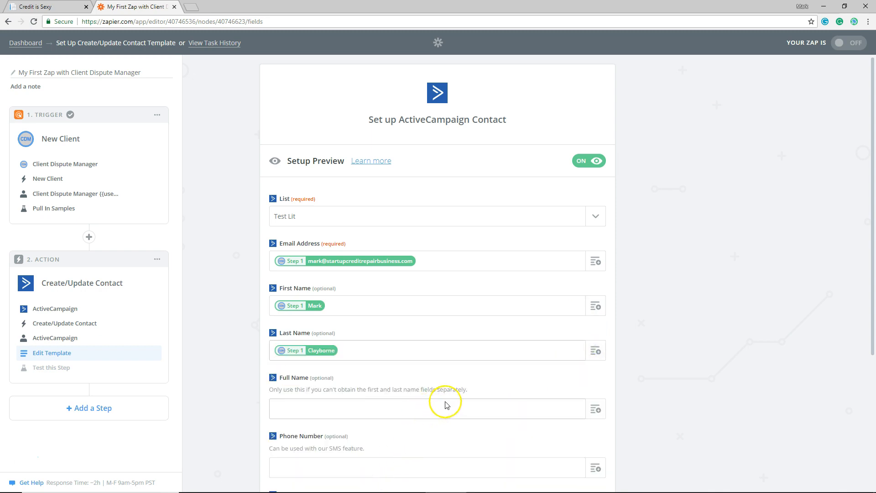
Save the contact template with the remaining optional fields left empty, and send a test contact to ActiveCampaign
{"action": "scroll", "coordinate": [507, 394], "scroll_direction": "down", "scroll_amount": 2}
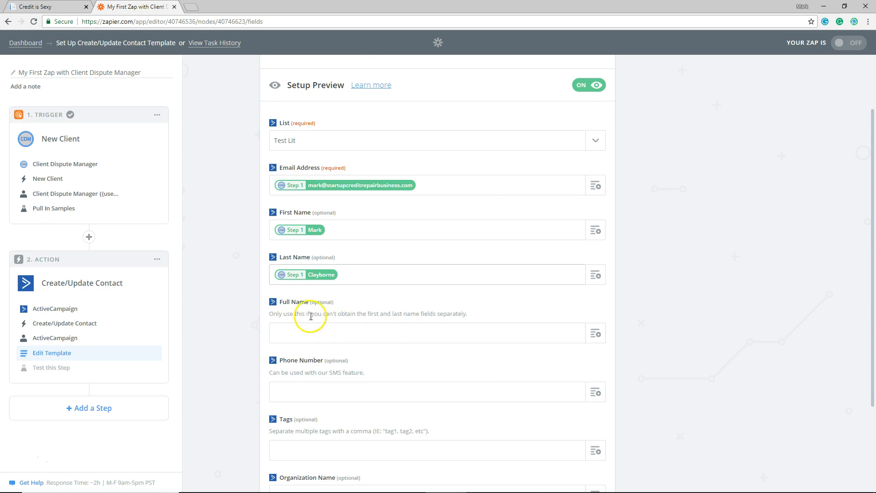
{"action": "scroll", "coordinate": [510, 361], "scroll_direction": "down", "scroll_amount": 1}
{"action": "scroll", "coordinate": [511, 361], "scroll_direction": "down", "scroll_amount": 3}
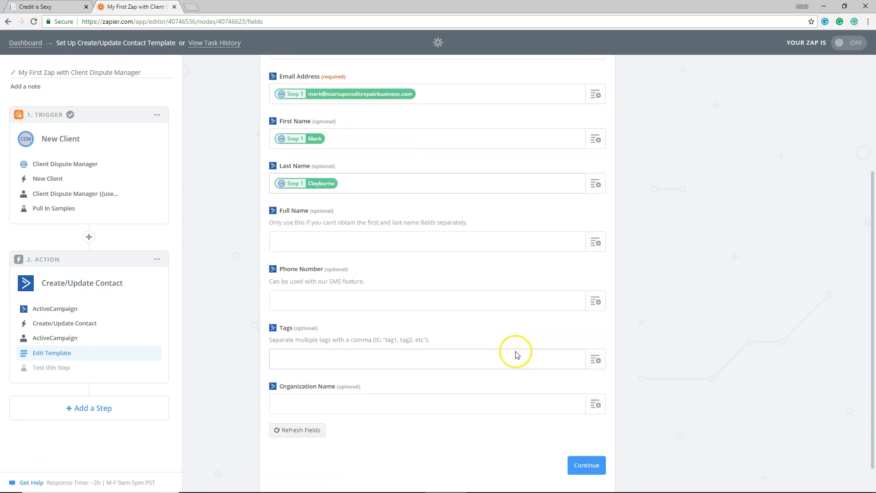
{"action": "left_click", "coordinate": [587, 438]}
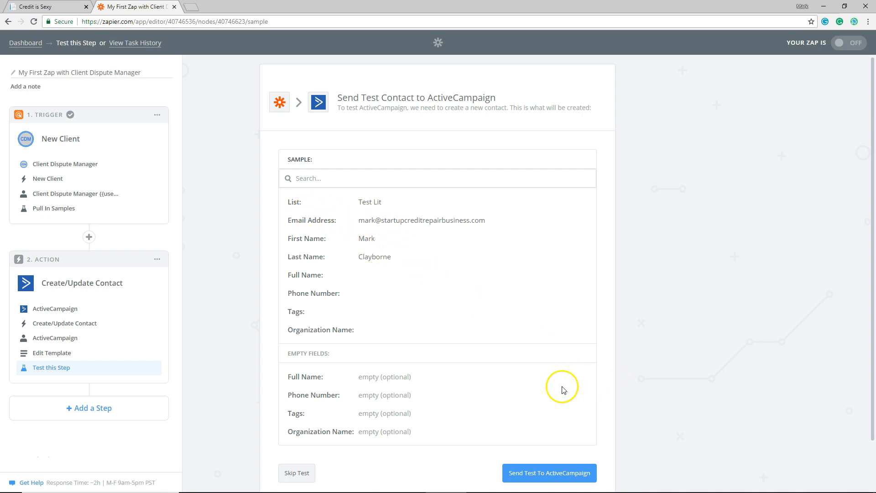
{"action": "scroll", "coordinate": [561, 387], "scroll_direction": "down", "scroll_amount": 1}
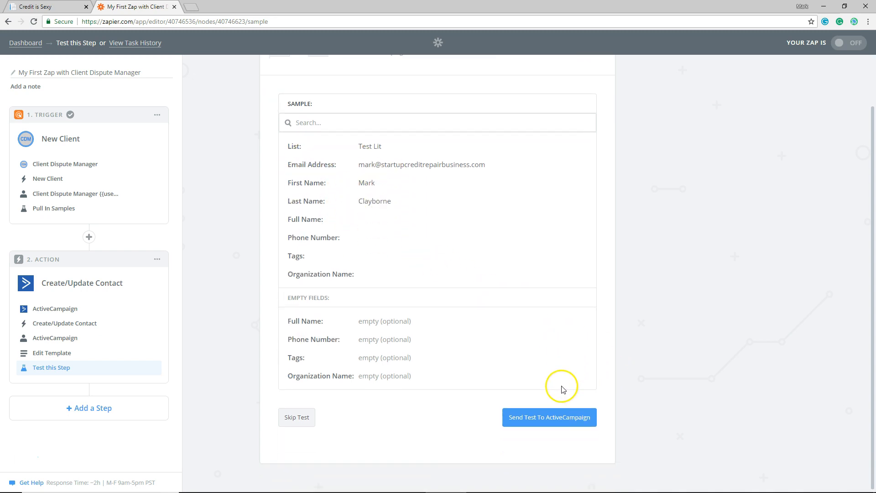
{"action": "left_click", "coordinate": [531, 423]}
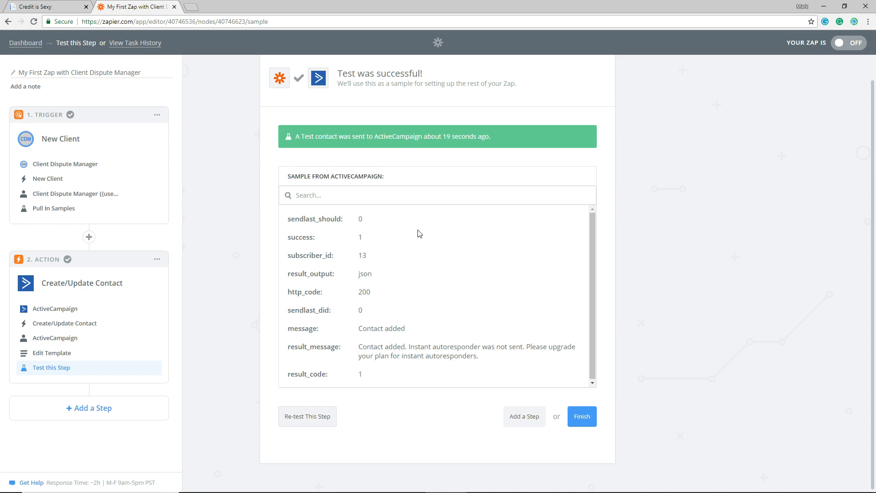
Finish the Create/Update Contact action setup and turn the Zap on
{"action": "left_click", "coordinate": [581, 417]}
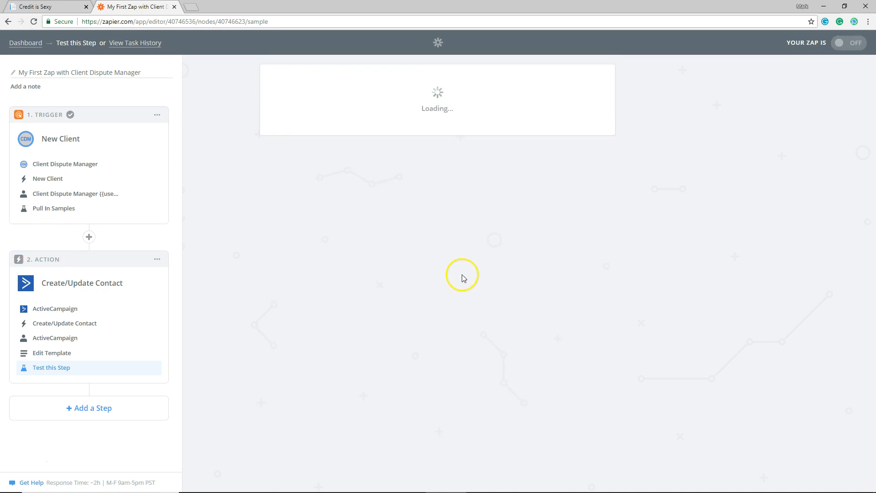
{"action": "left_click", "coordinate": [460, 157]}
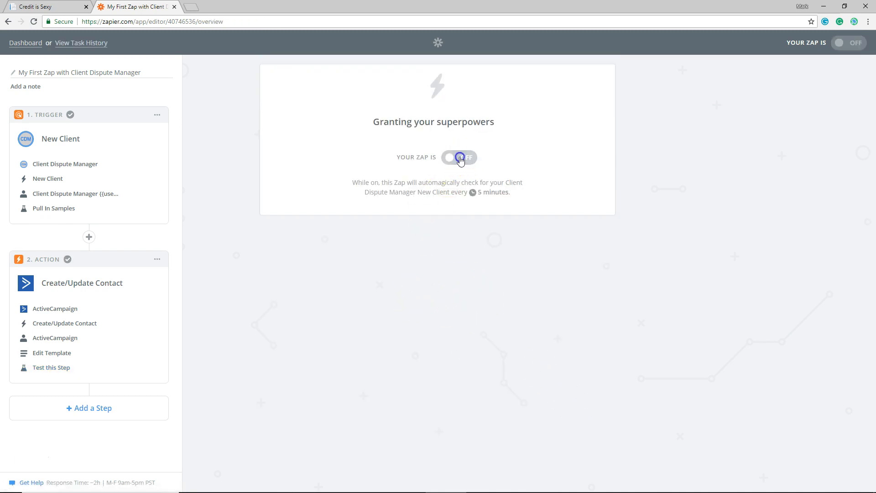
{"action": "left_click", "coordinate": [459, 158]}
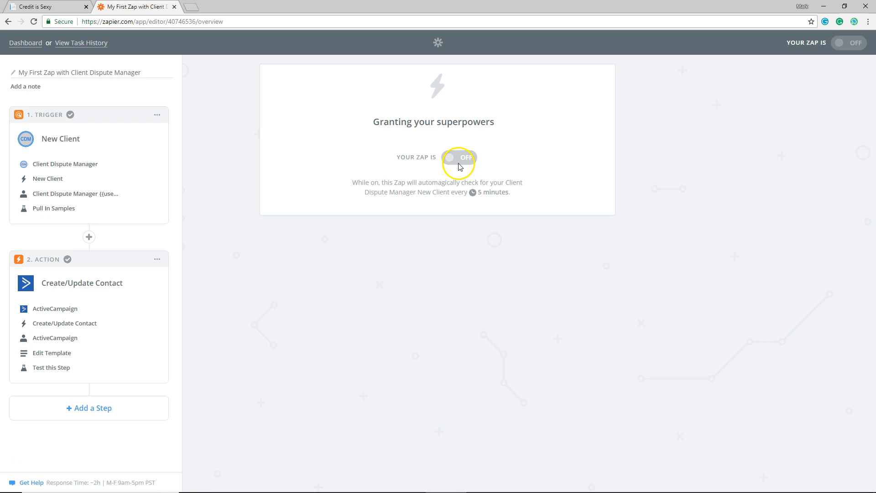